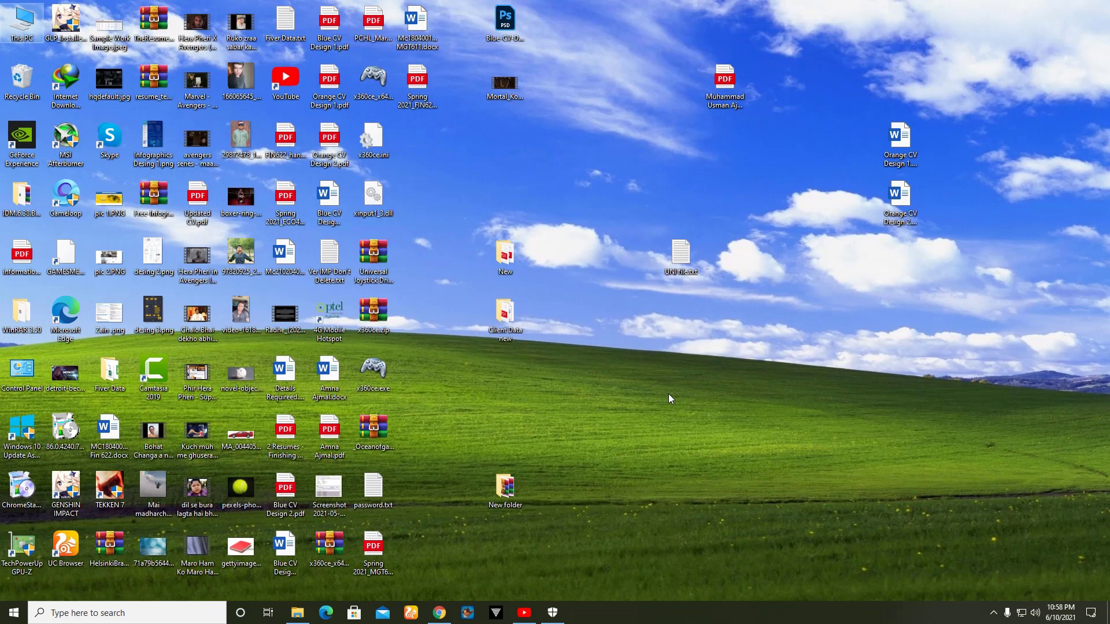
Step: Glance at the virus and threat protection settings, then dismiss them to reveal the desktop
click(524, 613)
click(552, 610)
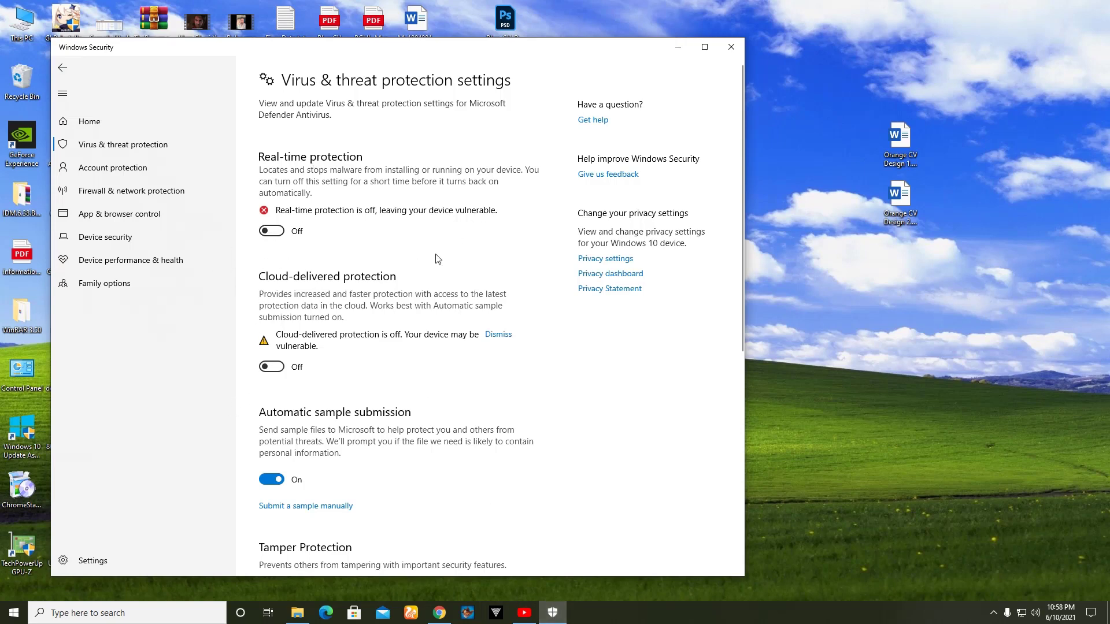
click(680, 46)
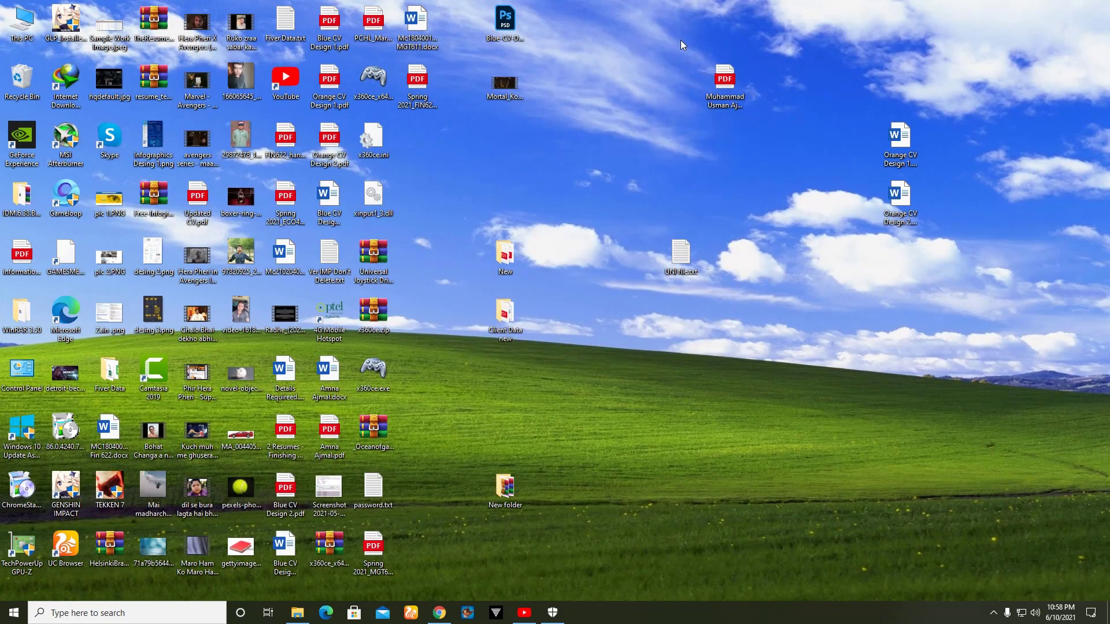
Step: Run TEMP, permanently delete all its files, skip every in-use file, and close the window
key(super+r)
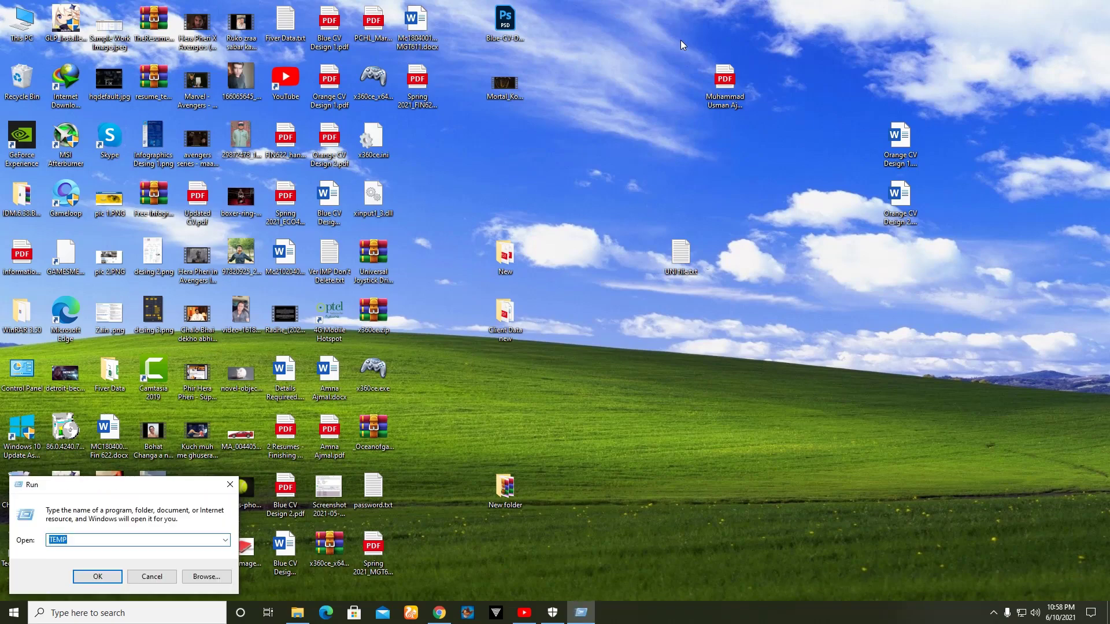
key(Return)
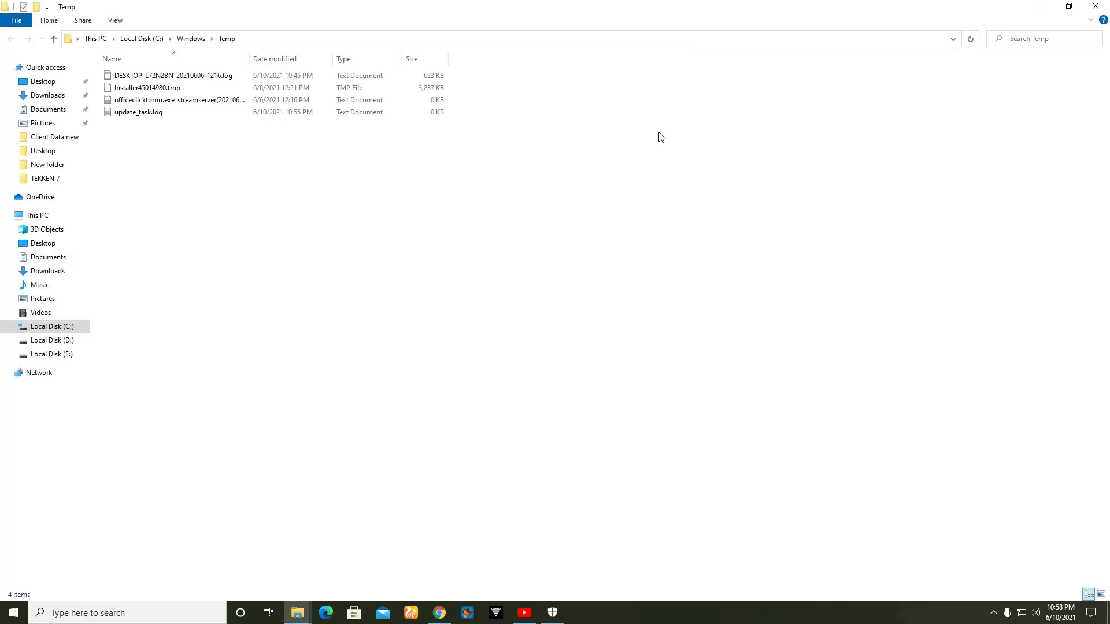
key(ctrl+a)
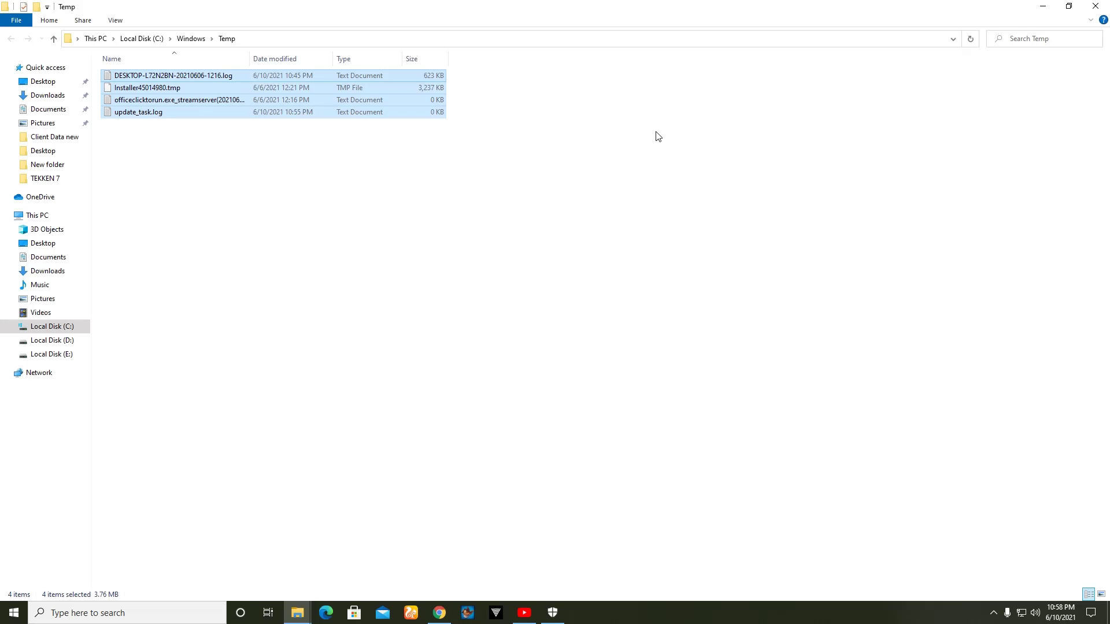
key(shift+Delete)
key(Return)
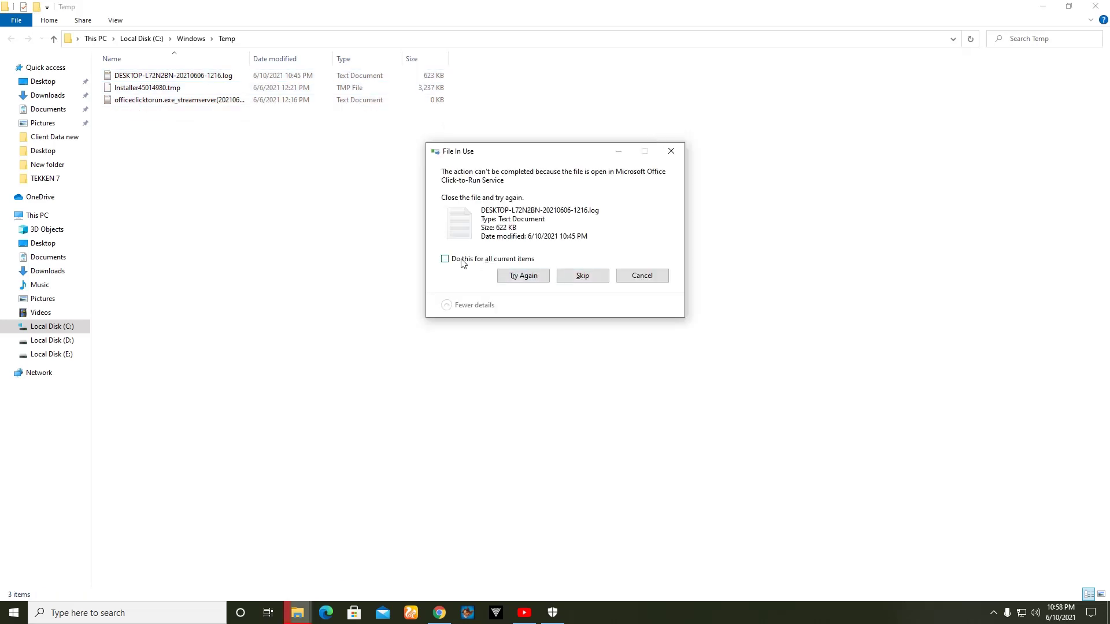
click(460, 260)
click(590, 279)
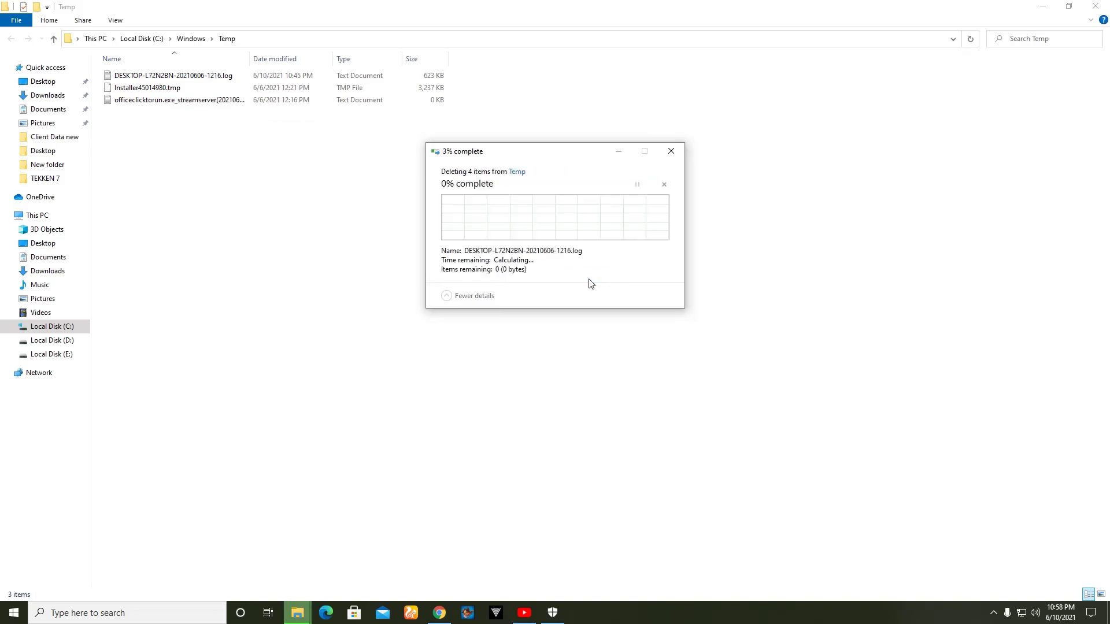
click(1096, 6)
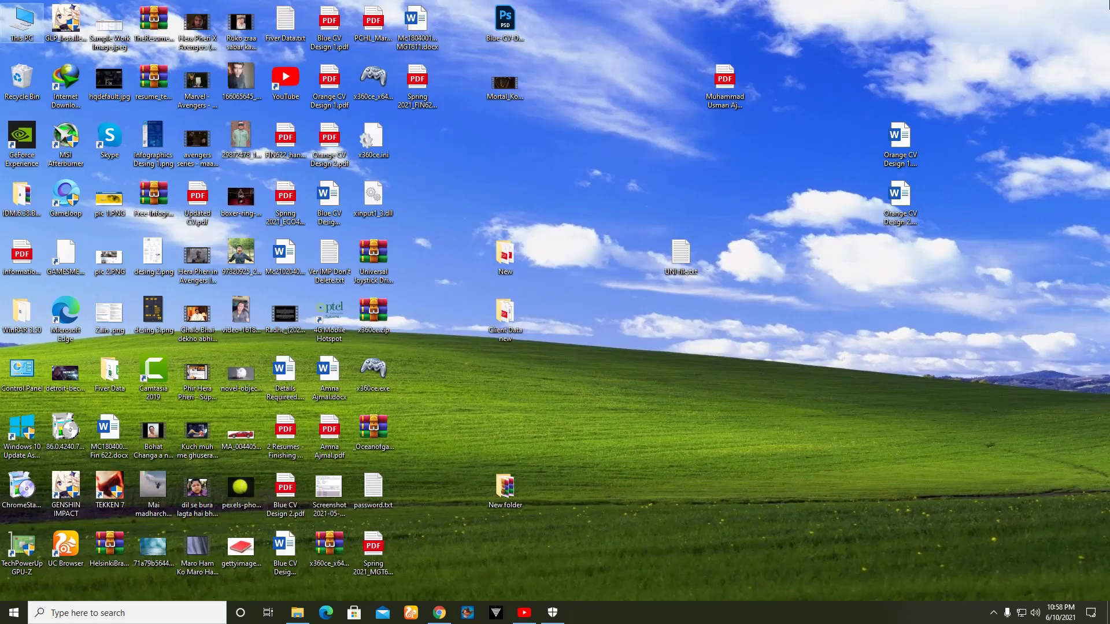
Step: Run %TEMP%, permanently delete all its items, skip the in-use file, and close the window
key(super+r)
text(%TEMP%)
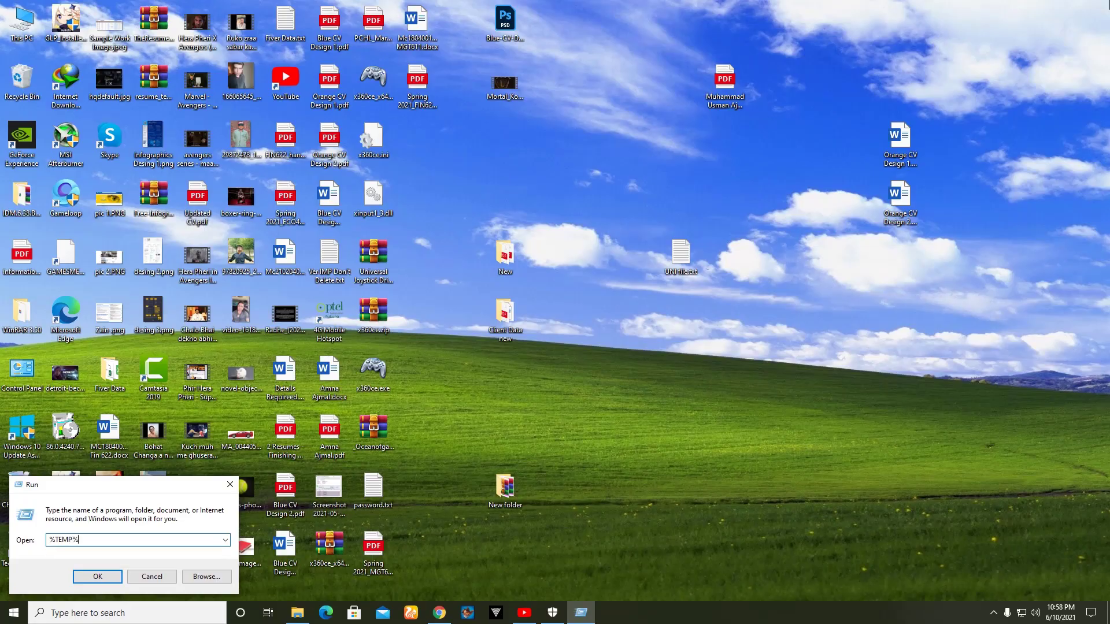
key(Return)
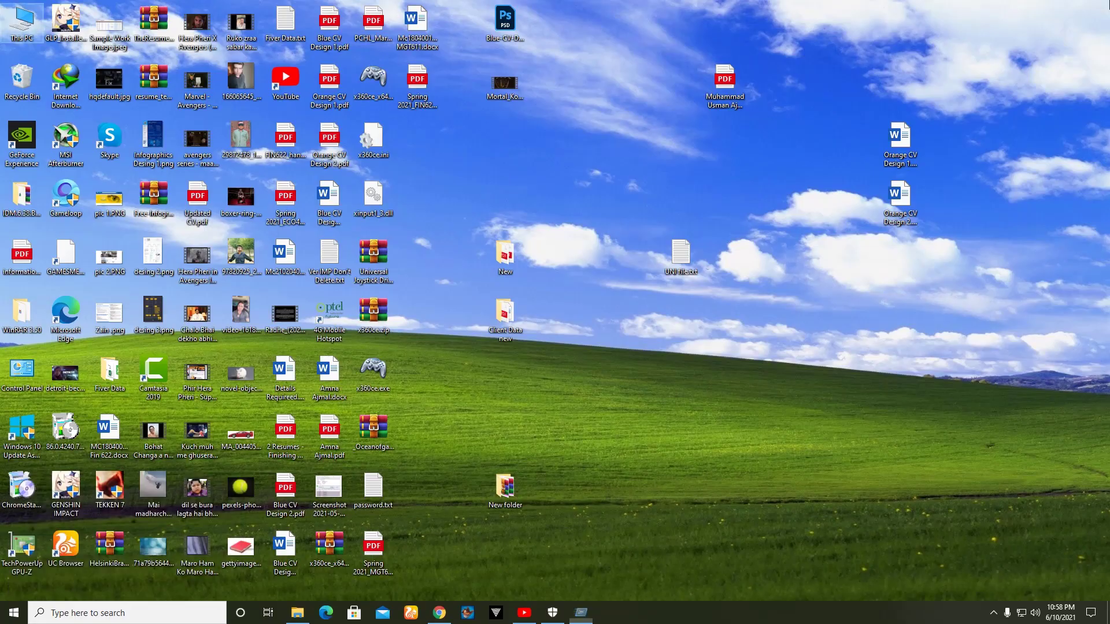
key(ctrl+a)
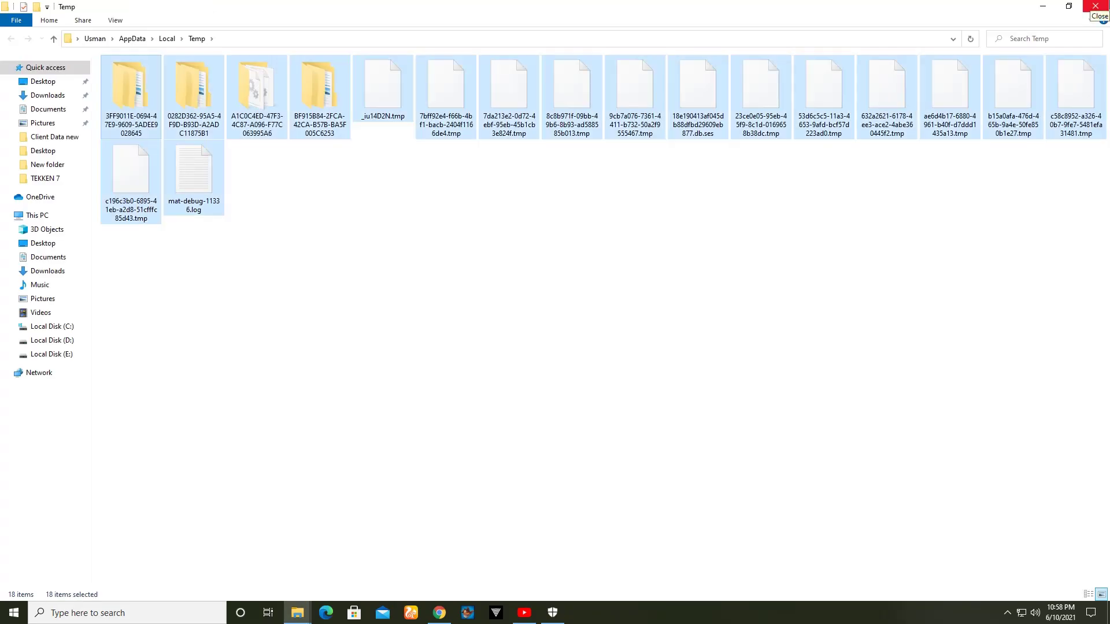
key(shift+Delete)
key(Return)
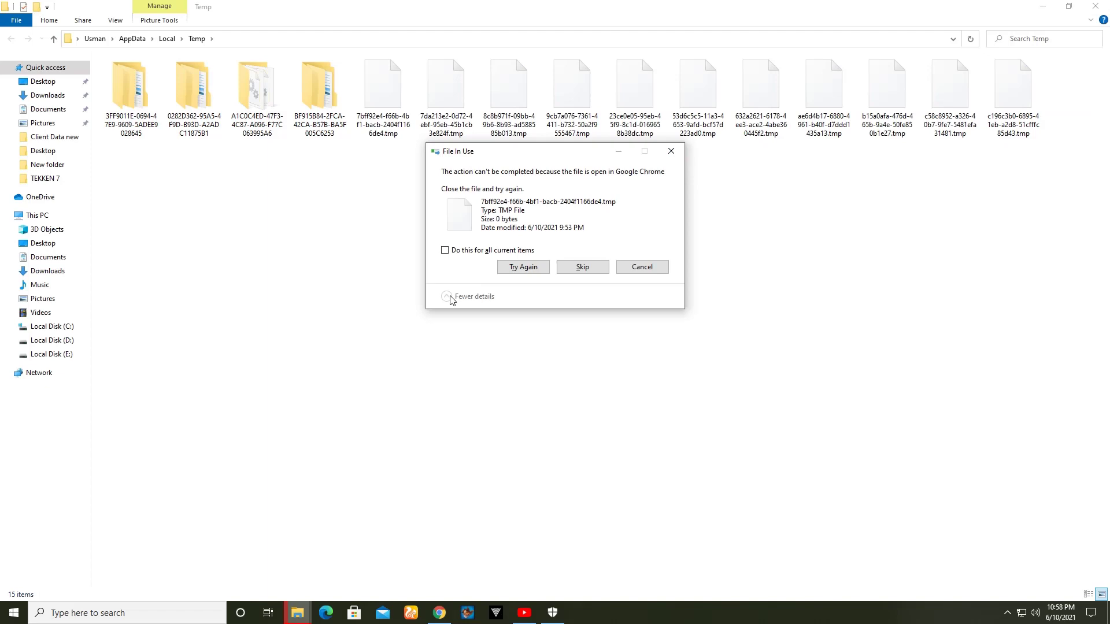
click(580, 270)
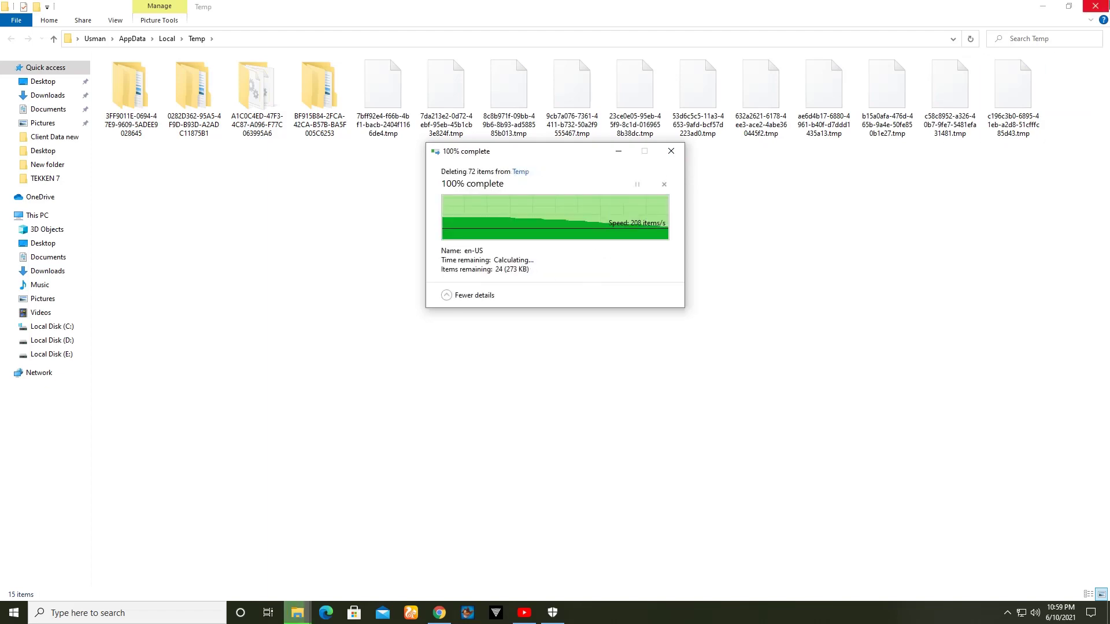
click(1095, 5)
Step: Reopen %TEMP% and permanently delete the remaining 15 items, skipping the in-use file
key(super+r)
click(49, 540)
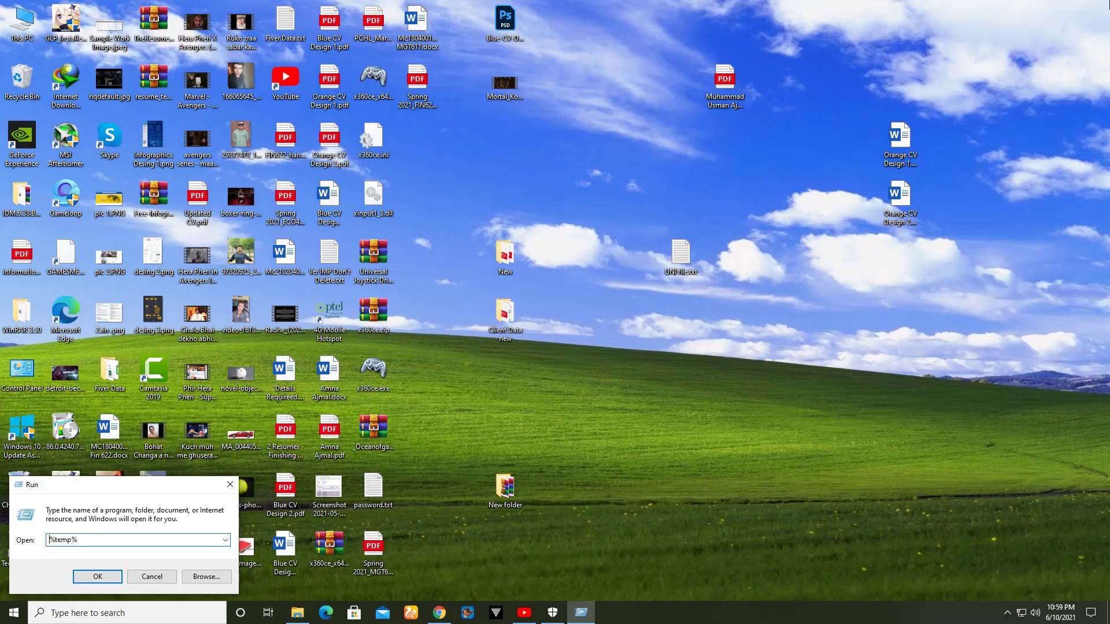
key(Return)
key(ctrl+a)
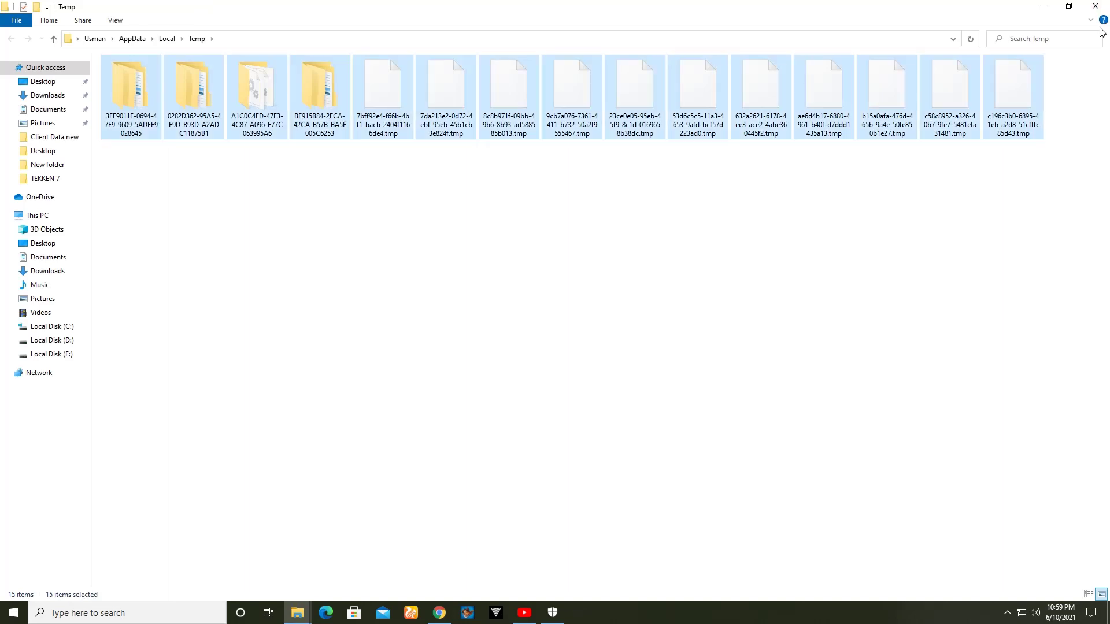
key(shift+Delete)
key(Return)
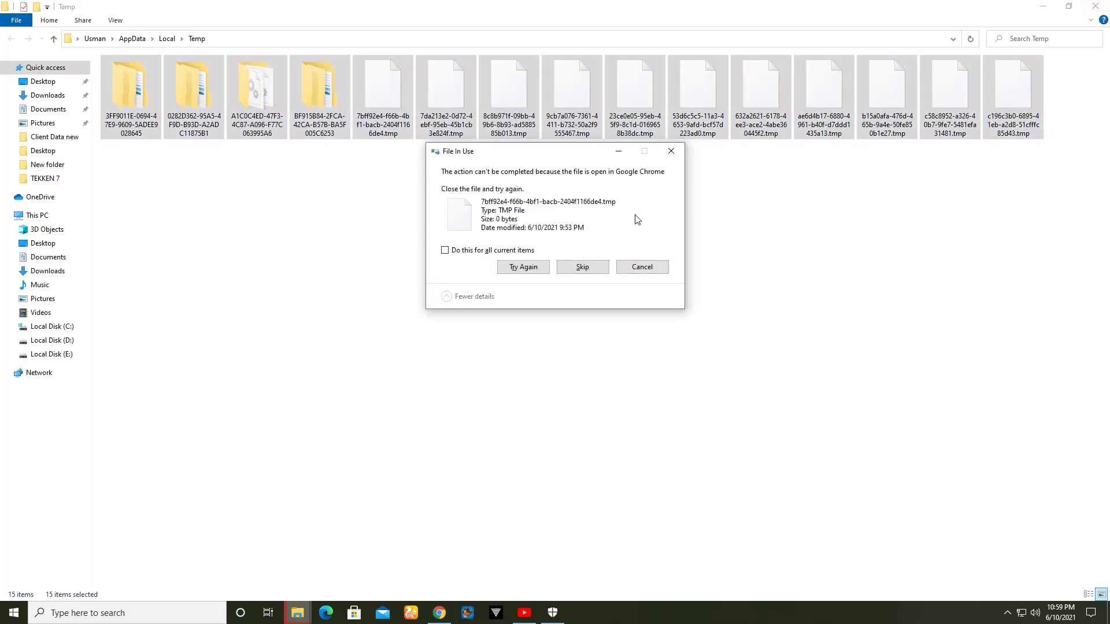
click(600, 268)
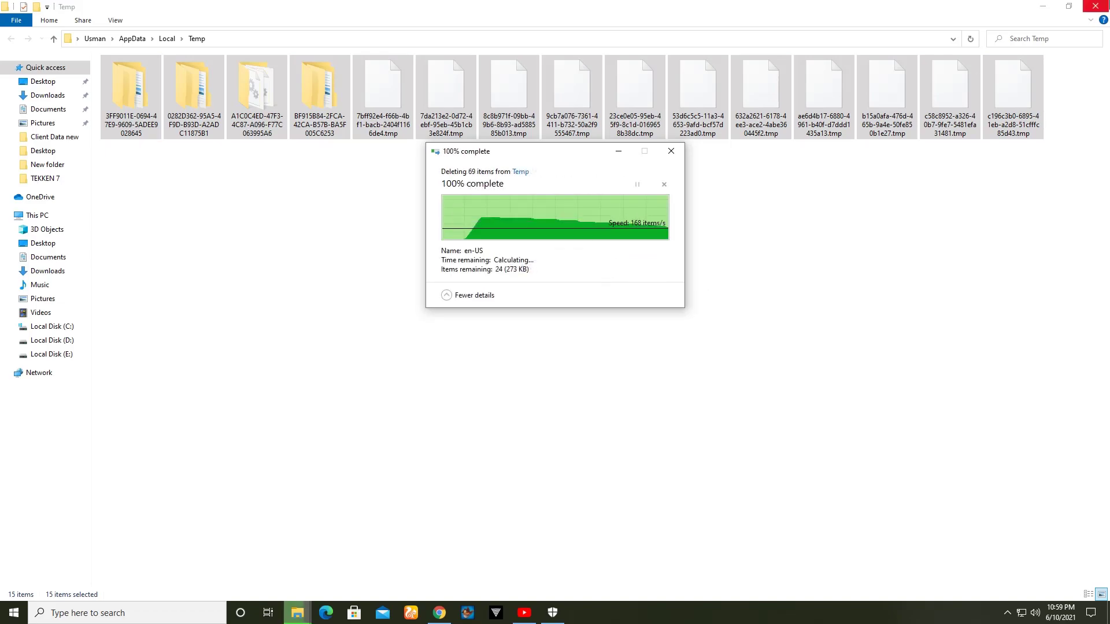
click(1096, 6)
Step: Open the Marvel VS Capcom Infinite [FitGirl Repack] folder on Local Disk (E:) and launch setup.exe
double_click(404, 135)
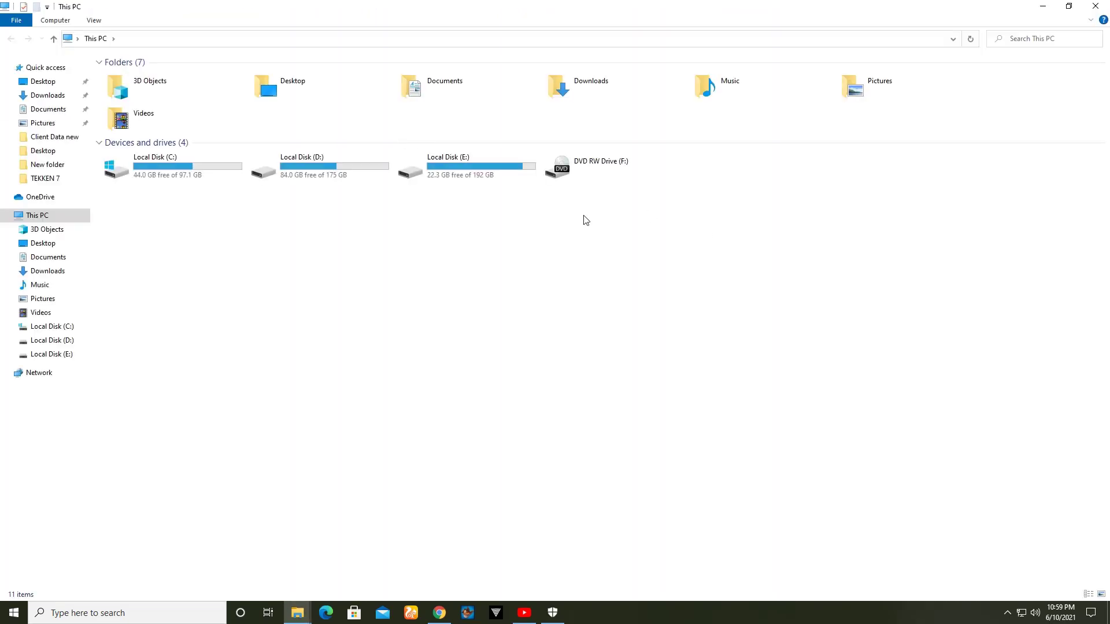
double_click(412, 169)
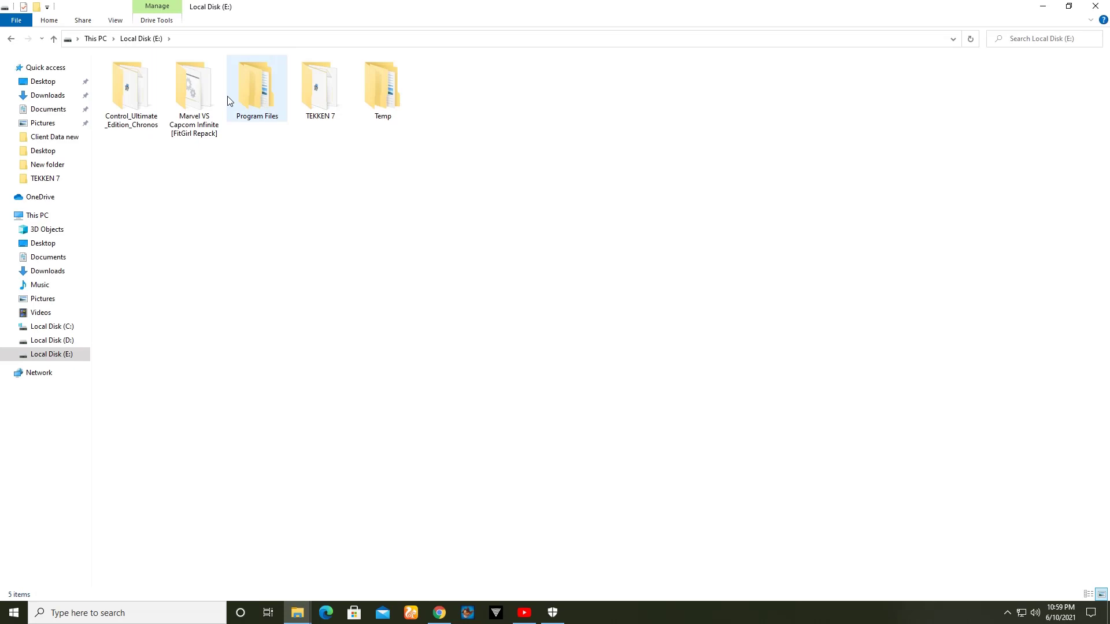
double_click(195, 93)
double_click(132, 139)
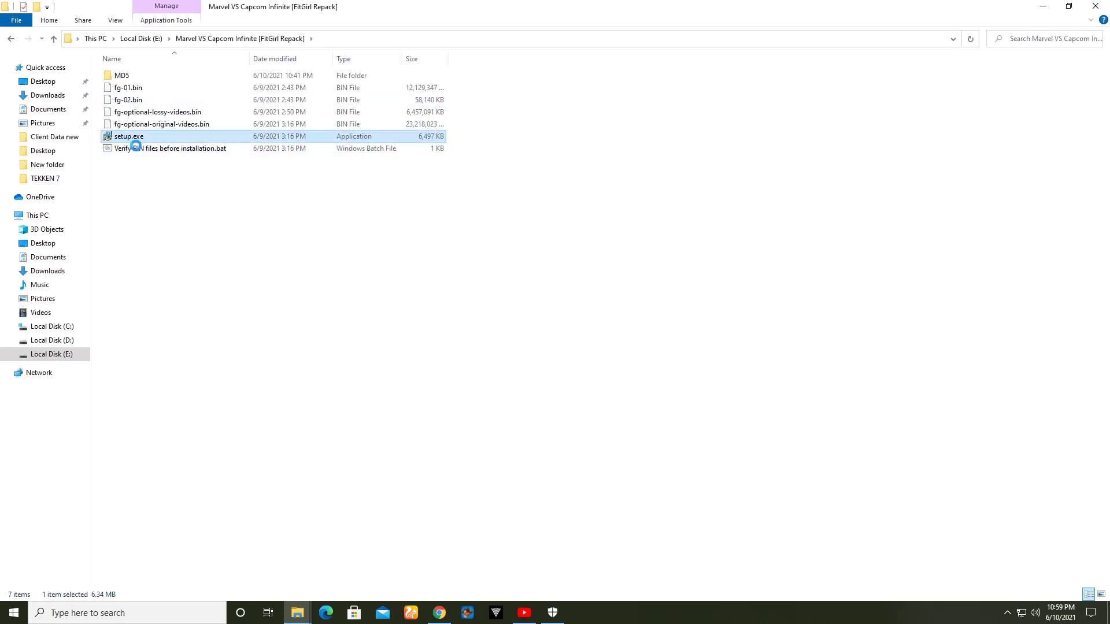
Step: Run setup.exe as administrator, approve the UAC prompt, and keep English as setup language
right_click(128, 137)
click(152, 159)
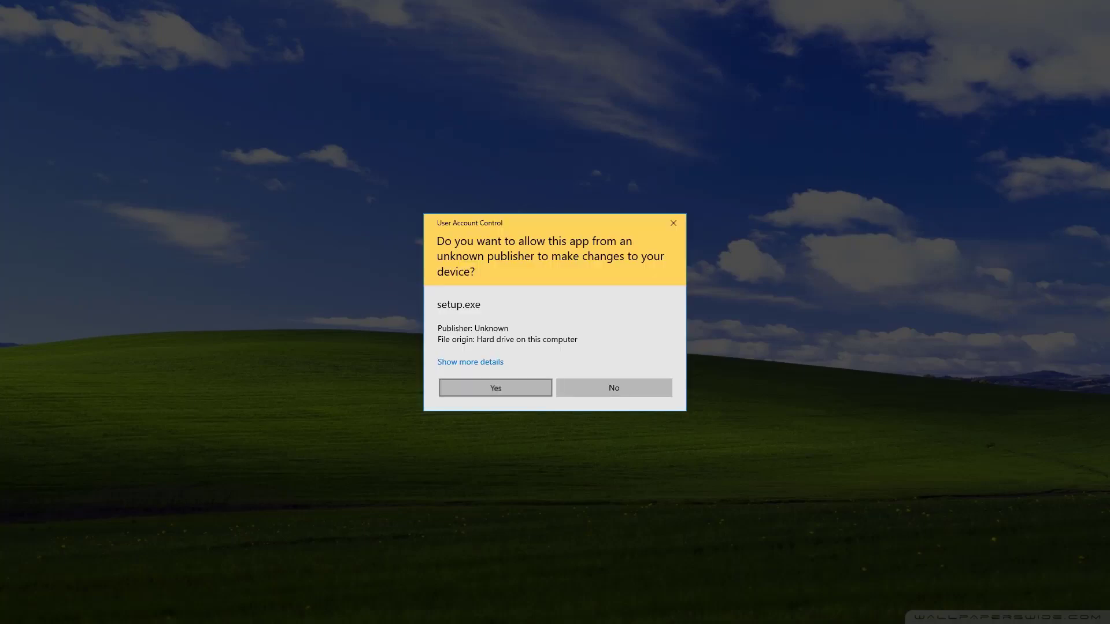
key(Return)
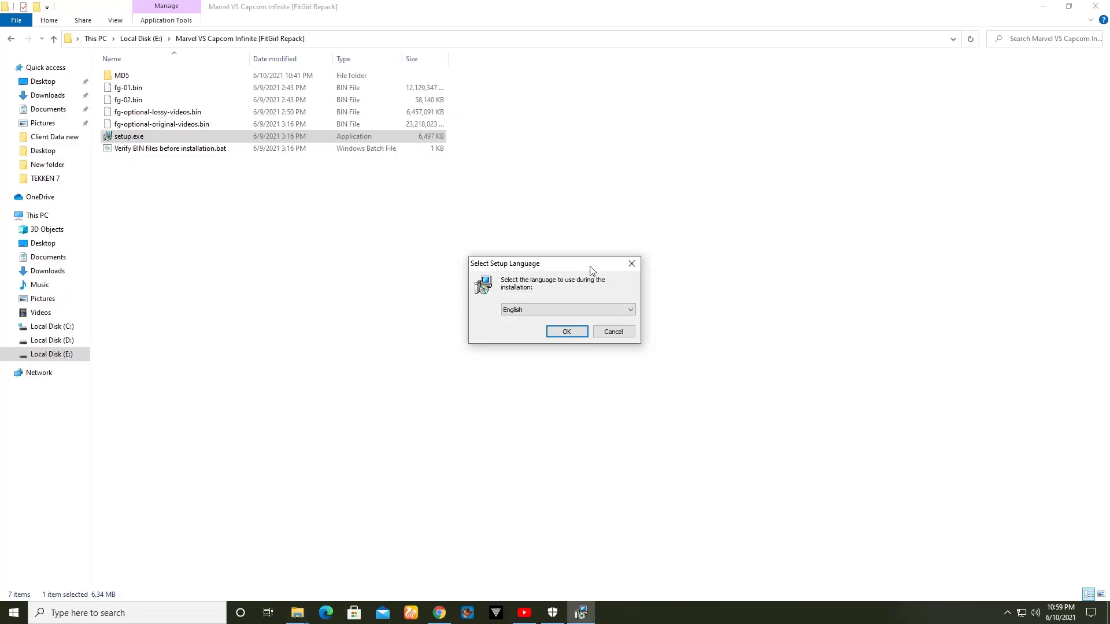
click(584, 334)
Step: Launch Task Manager from Start search and go to its Details process list
key(super)
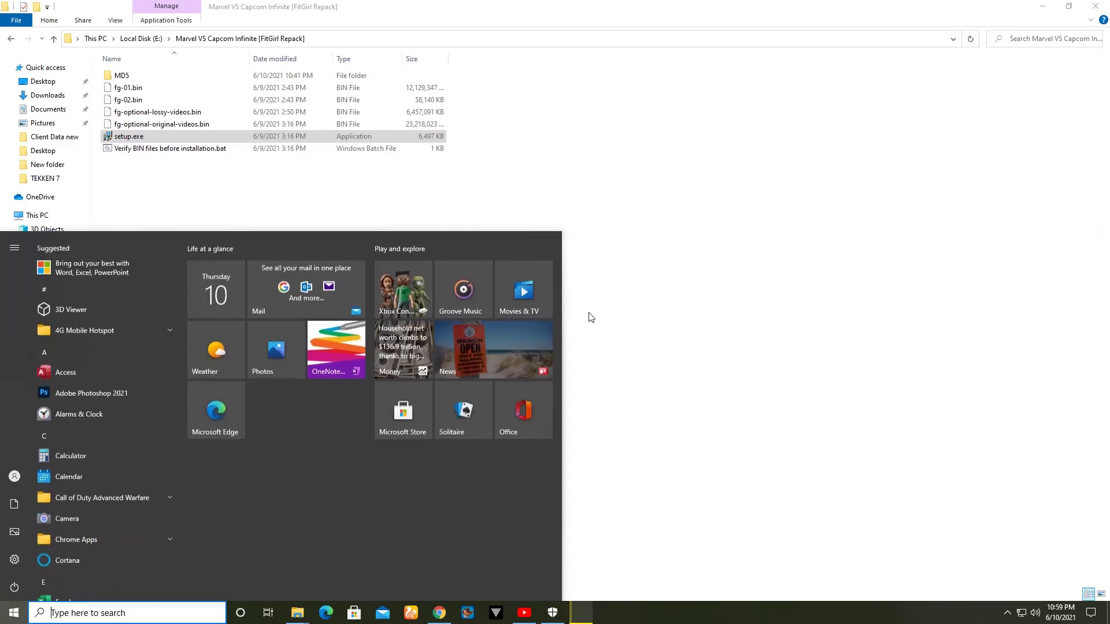
text(TASK)
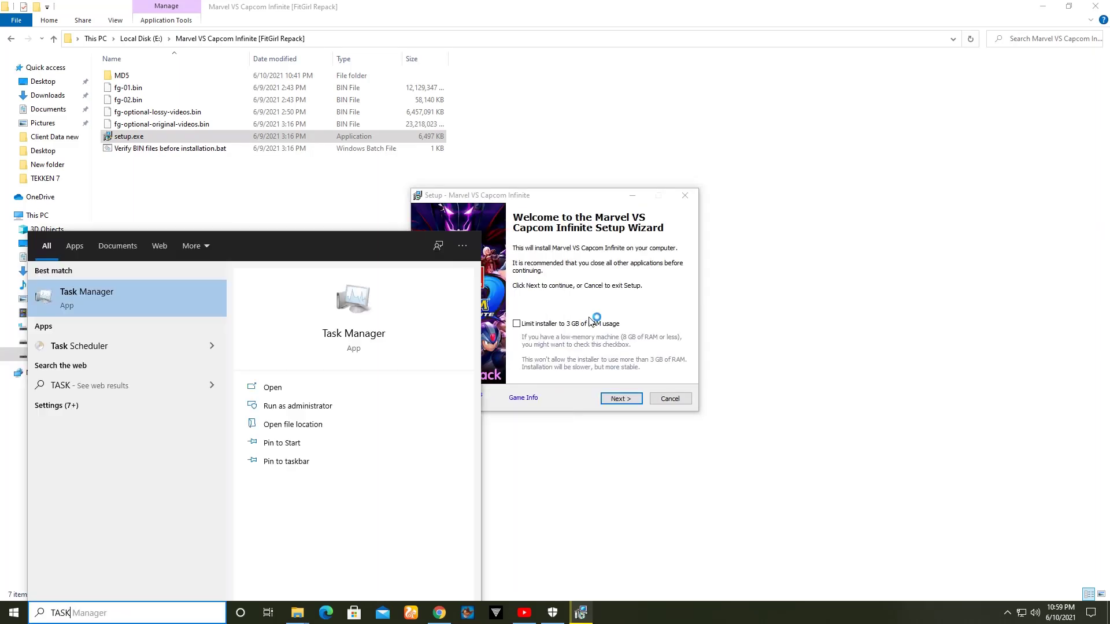
key(Return)
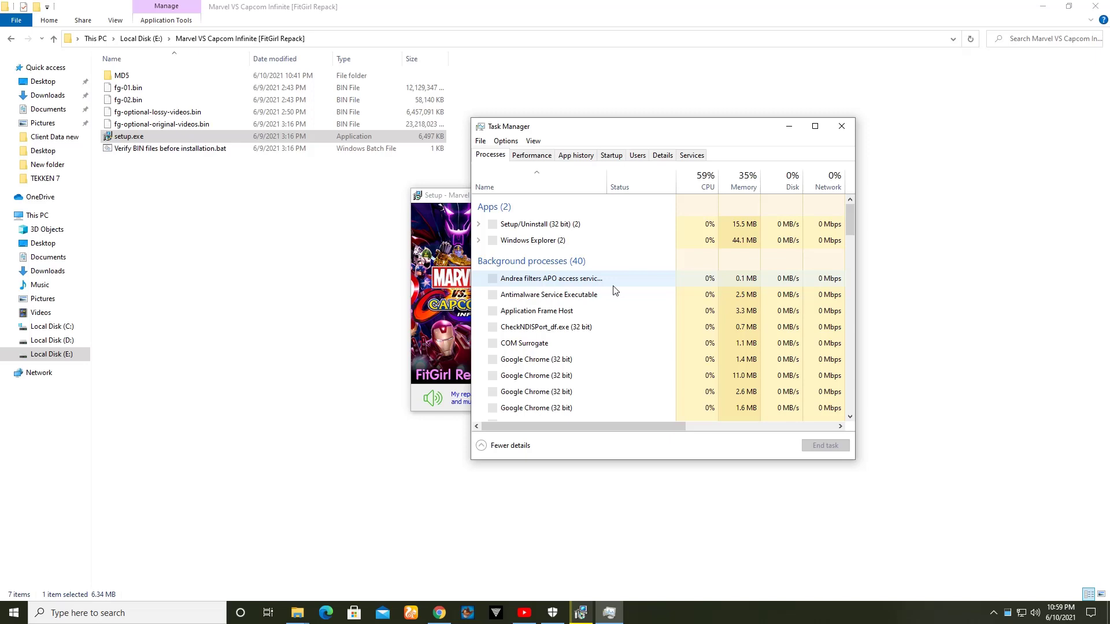
click(611, 155)
click(663, 156)
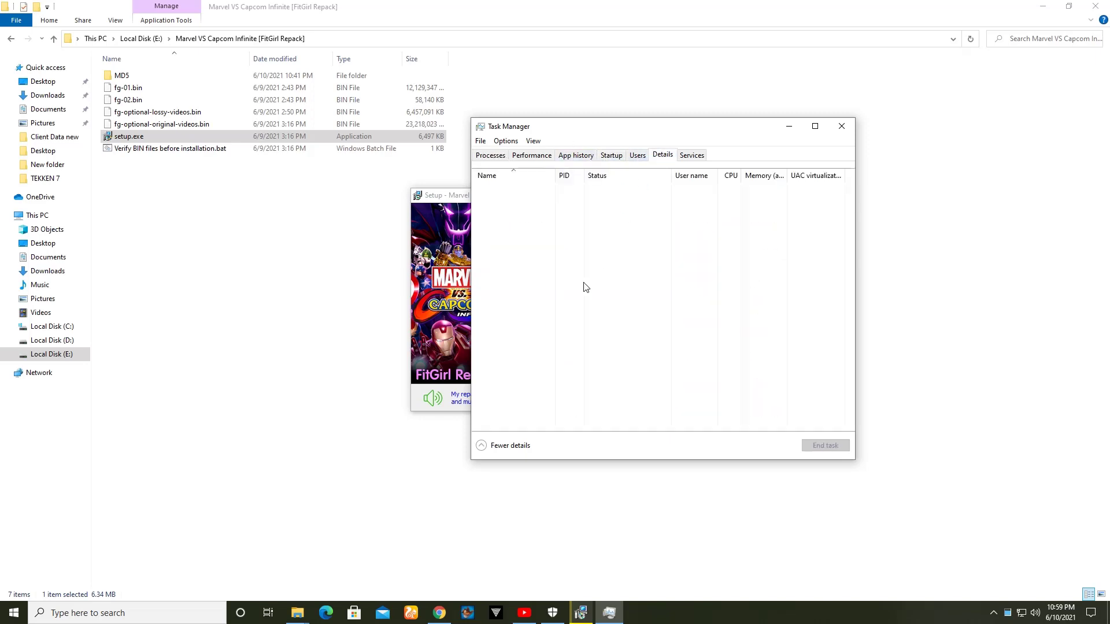
scroll(545, 315, down, 10)
scroll(559, 315, down, 6)
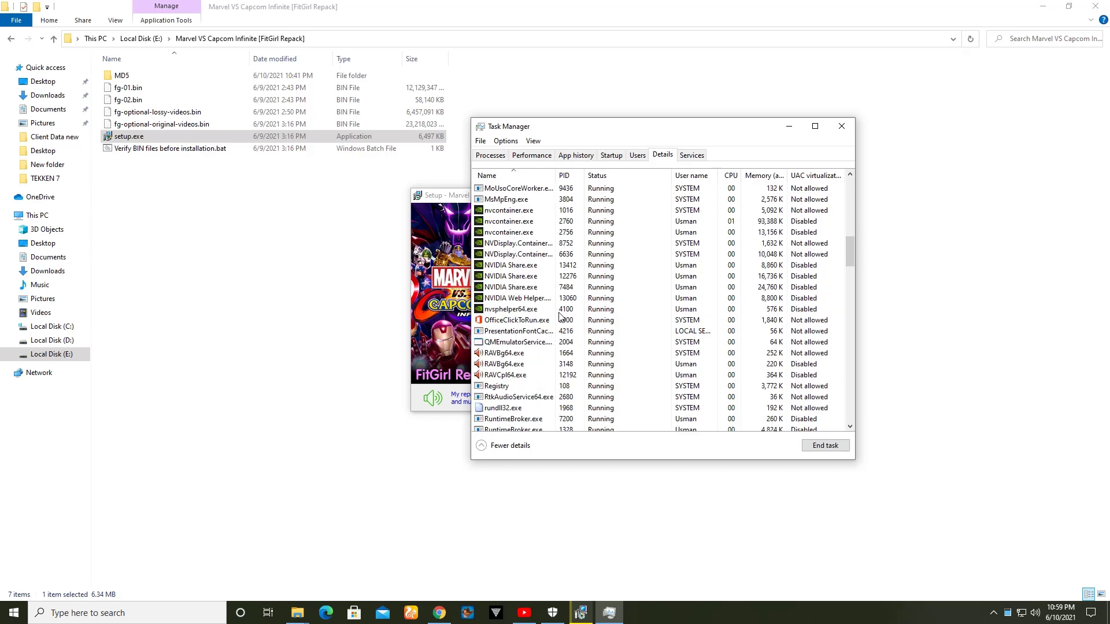
Step: Set the setup.exe process priority to High and confirm the change
click(515, 376)
click(503, 365)
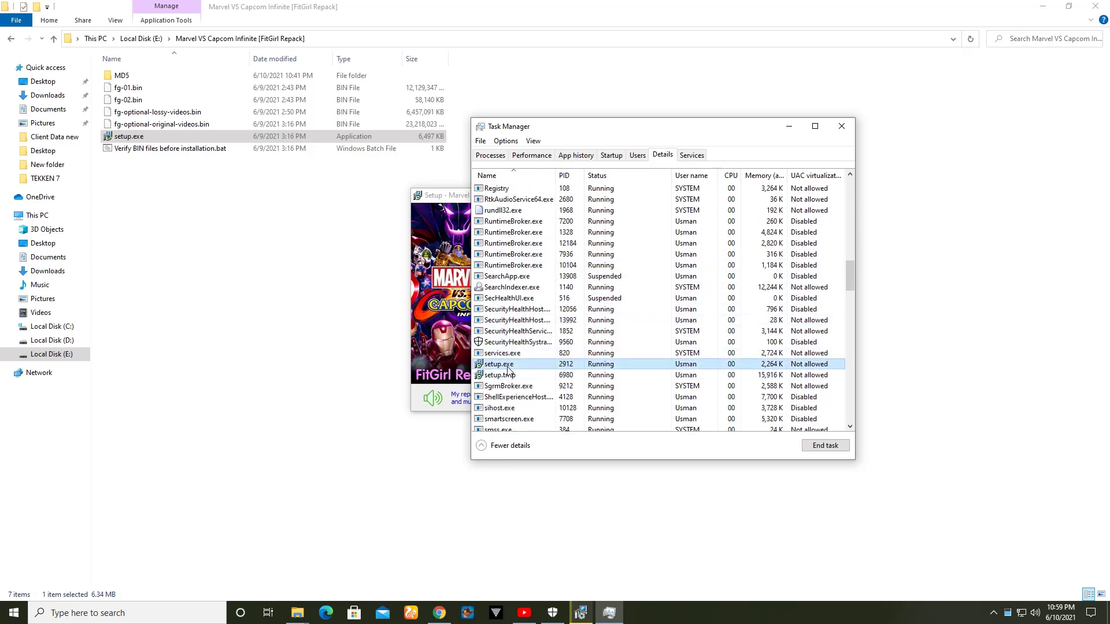
right_click(507, 365)
mouse_move(540, 422)
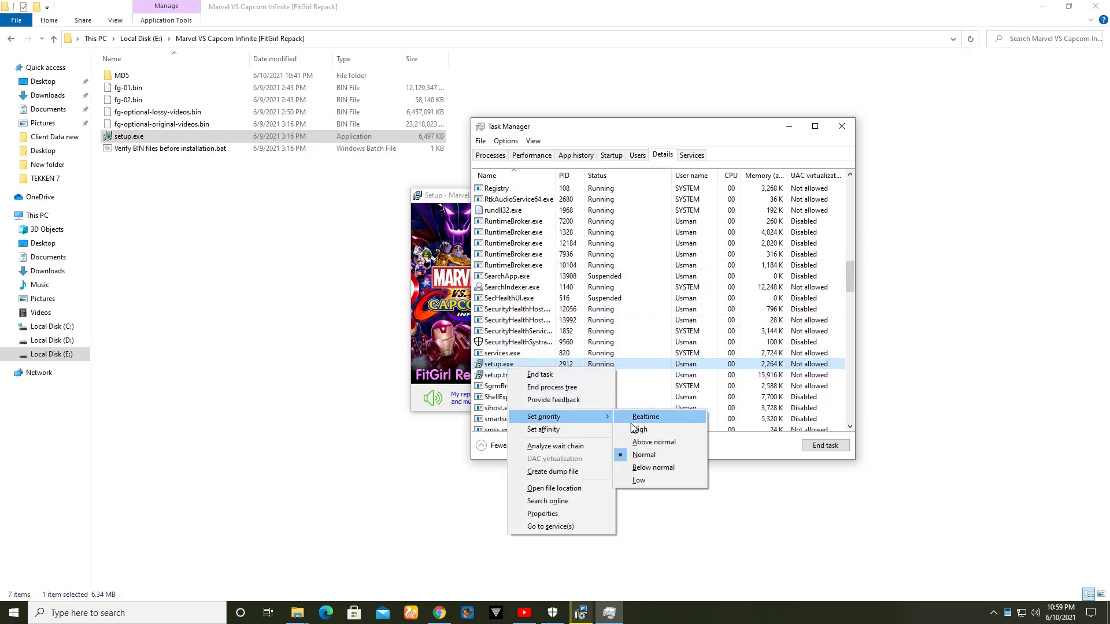
click(649, 431)
click(584, 325)
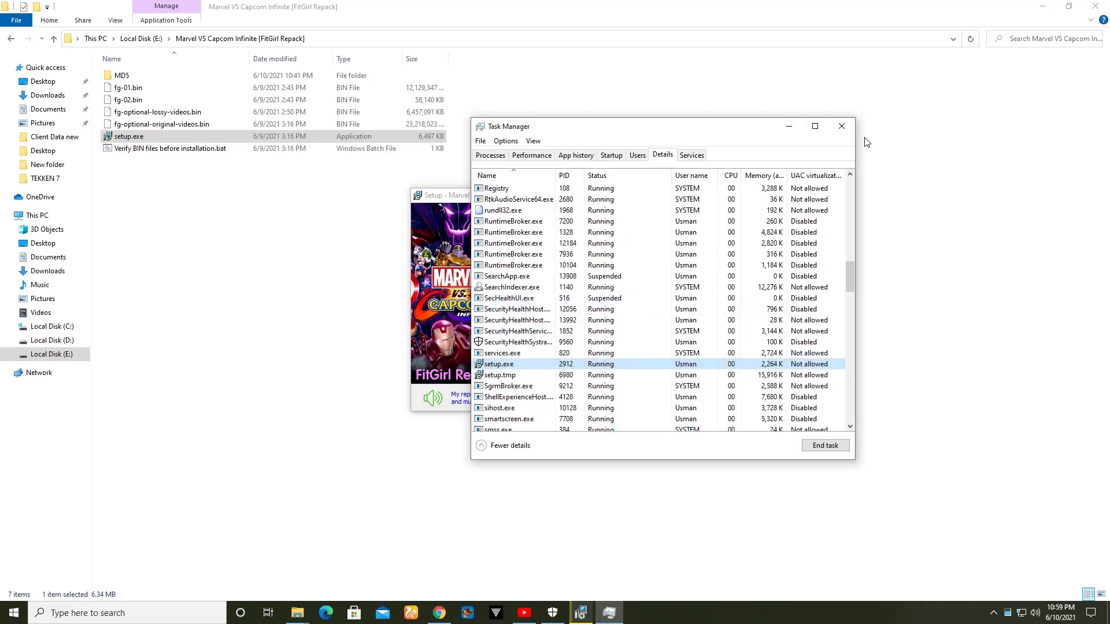
Step: Close Task Manager, limit the installer to 3 GB RAM, and keep the default destination
click(841, 126)
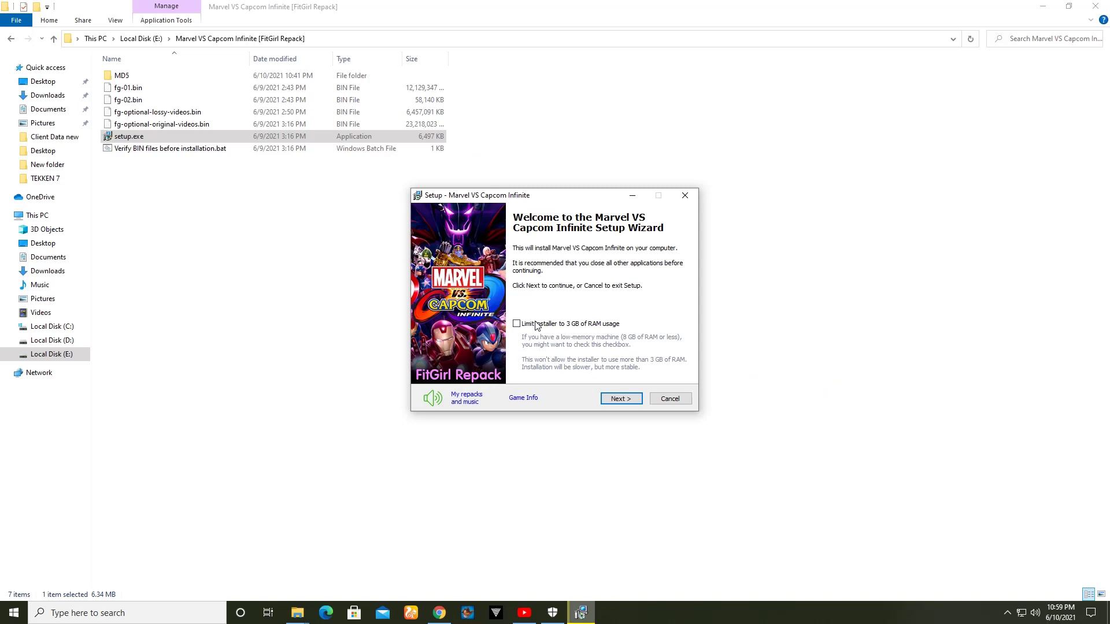
click(533, 326)
click(618, 400)
click(623, 399)
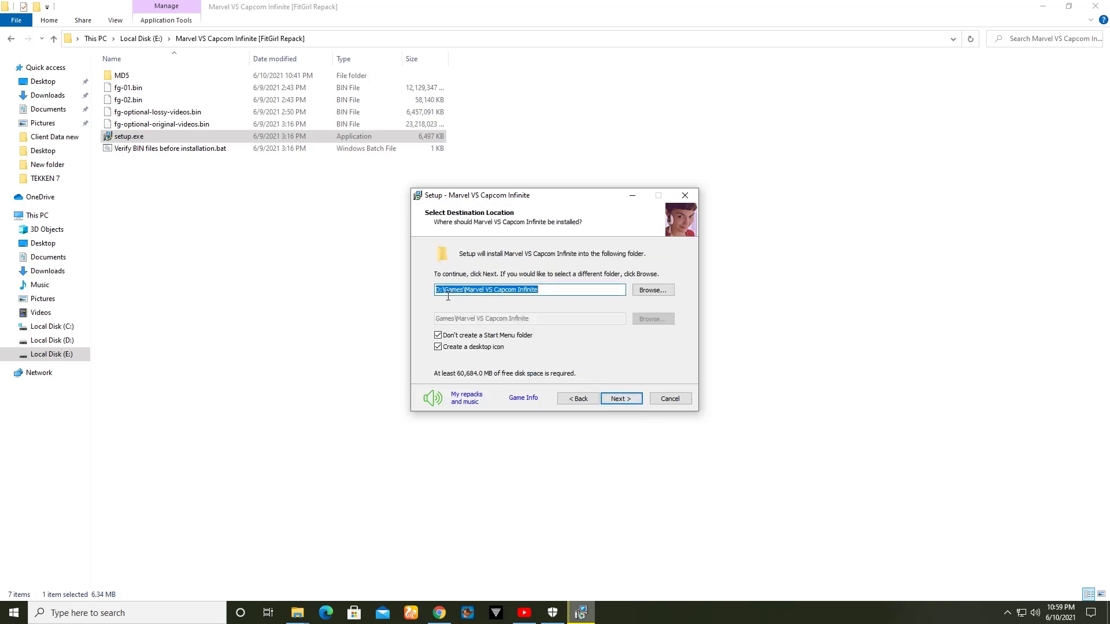
click(631, 400)
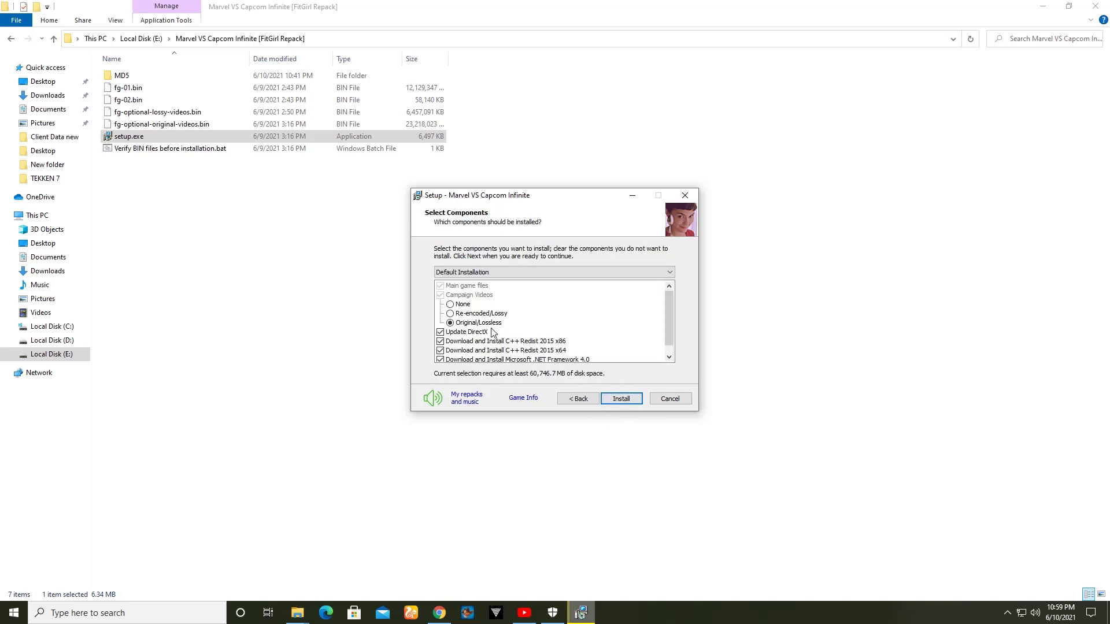
Step: Untick DirectX, C++ Redist 2015 x86 and x64, and .NET Framework 4.0
click(440, 333)
click(440, 341)
click(441, 351)
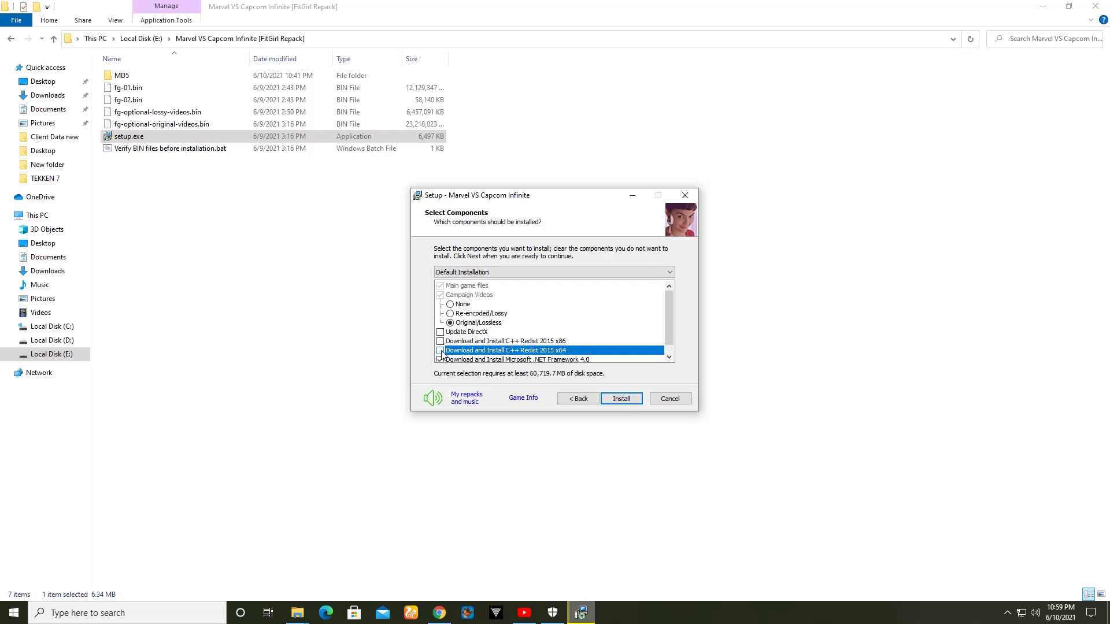
click(441, 358)
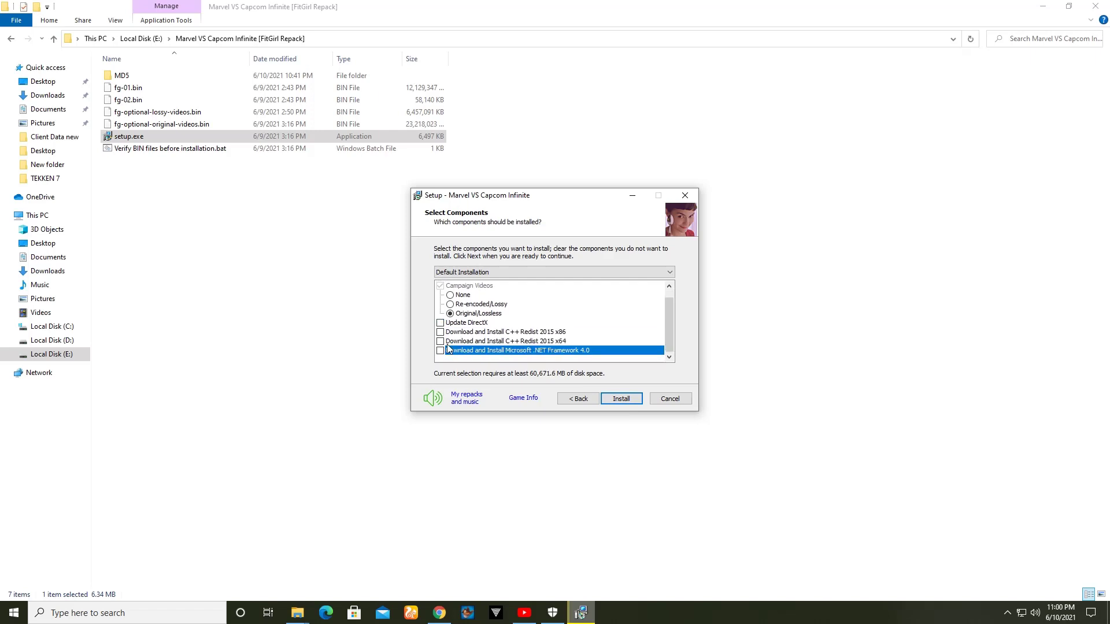
Step: Start the installation from the Select Components page and let unpacking run
click(615, 400)
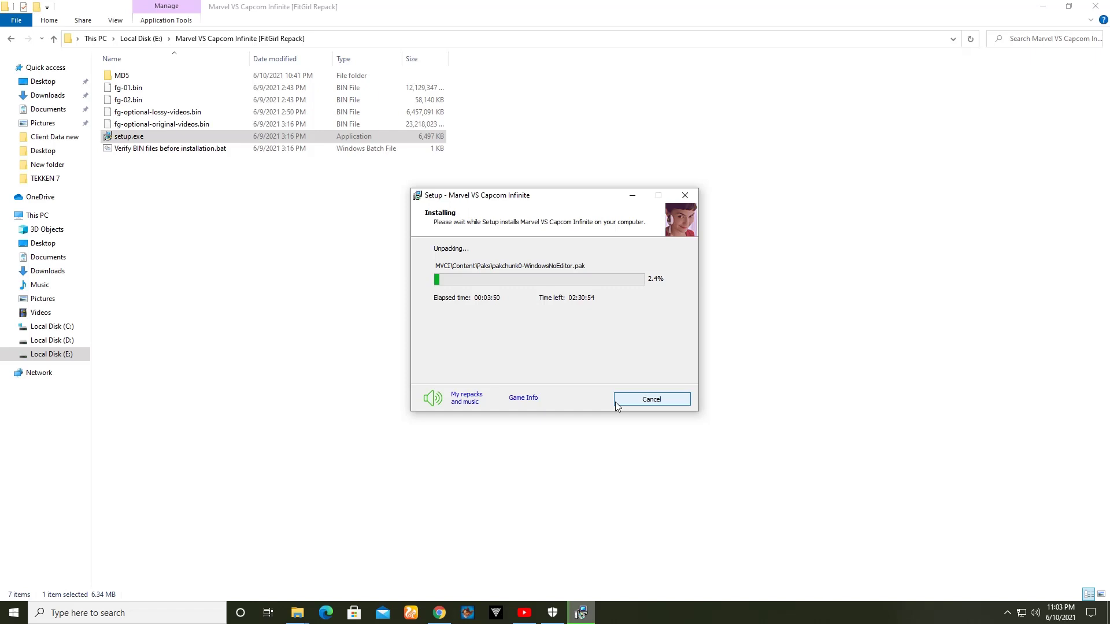
Step: Turn the installer music on briefly, then mute it again
click(432, 405)
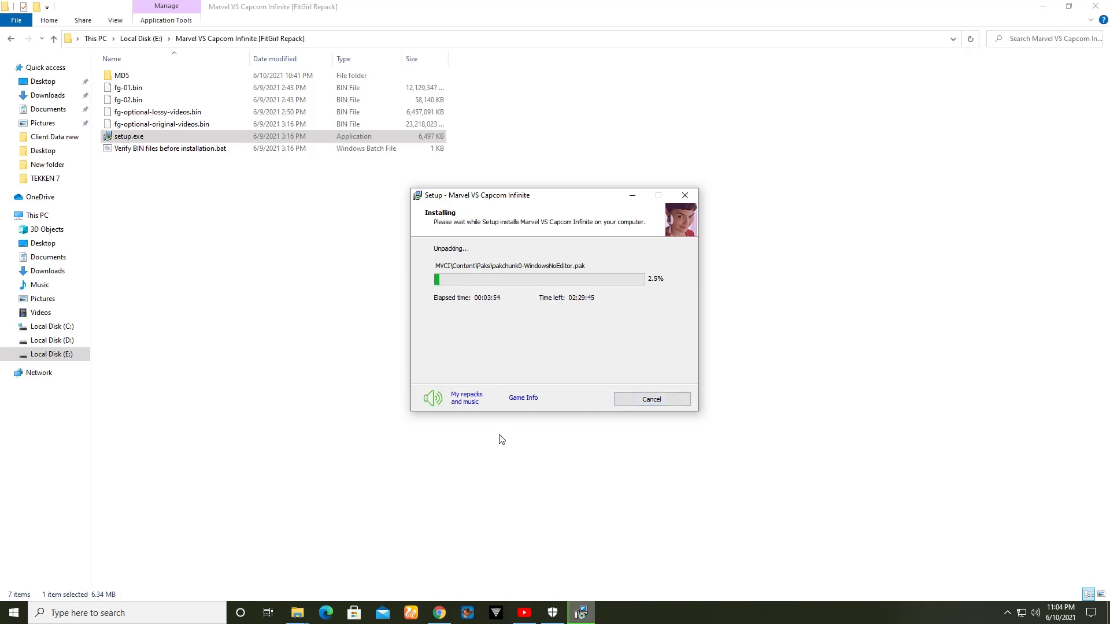
click(438, 400)
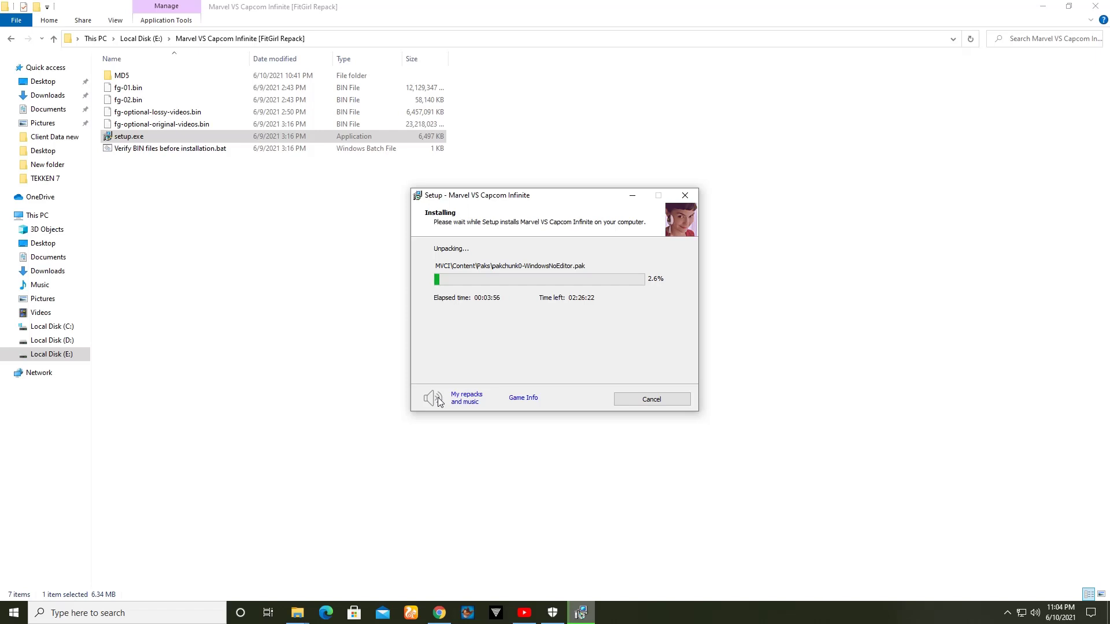